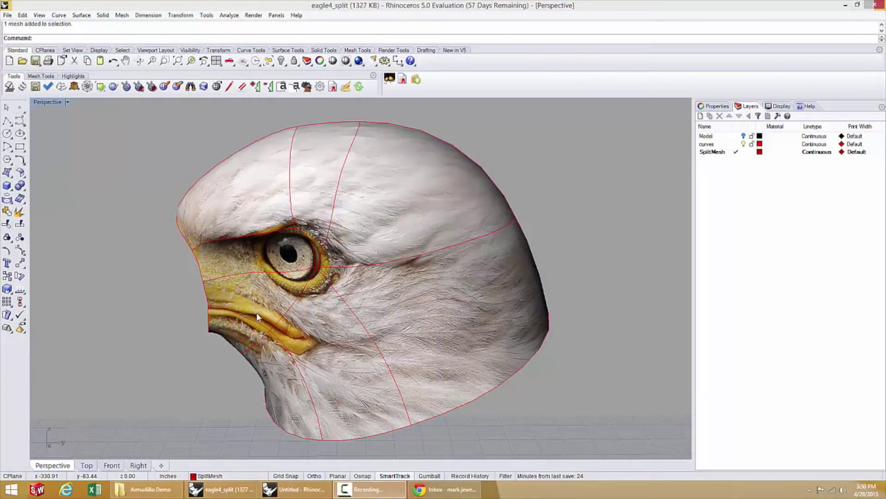
Adaptively remesh all the split meshes of the eagle head with the default tolerance settings
right_click_drag(312, 311, 278, 341)
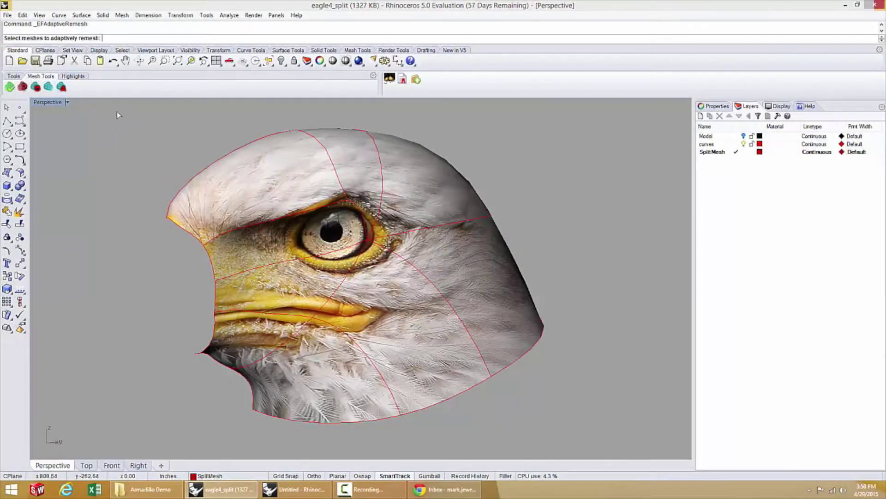
left_click_drag(118, 112, 625, 449)
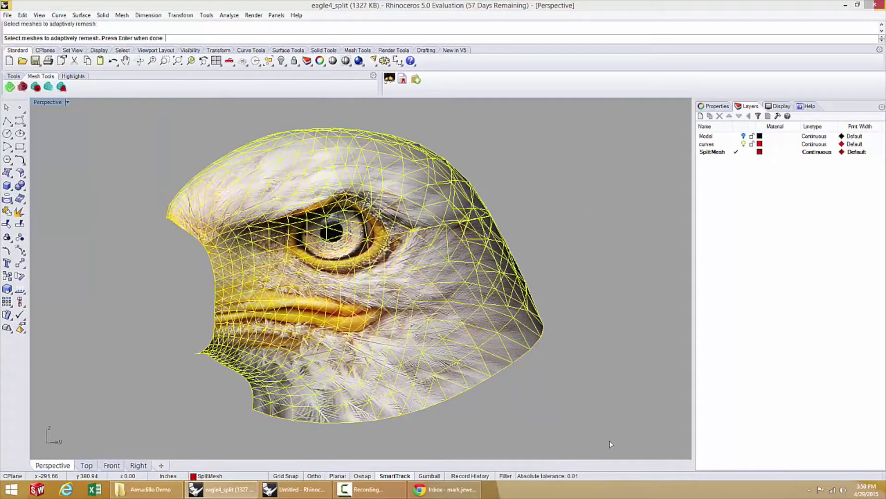
key("Return")
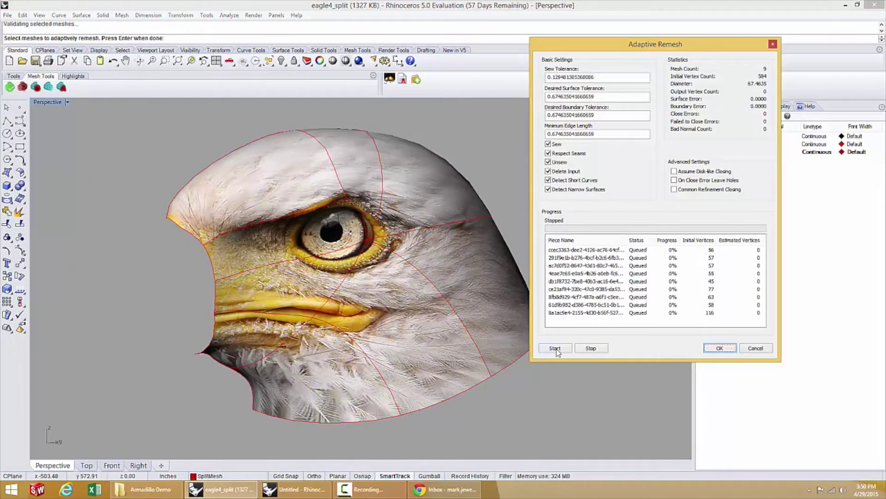
left_click(557, 349)
left_click(719, 348)
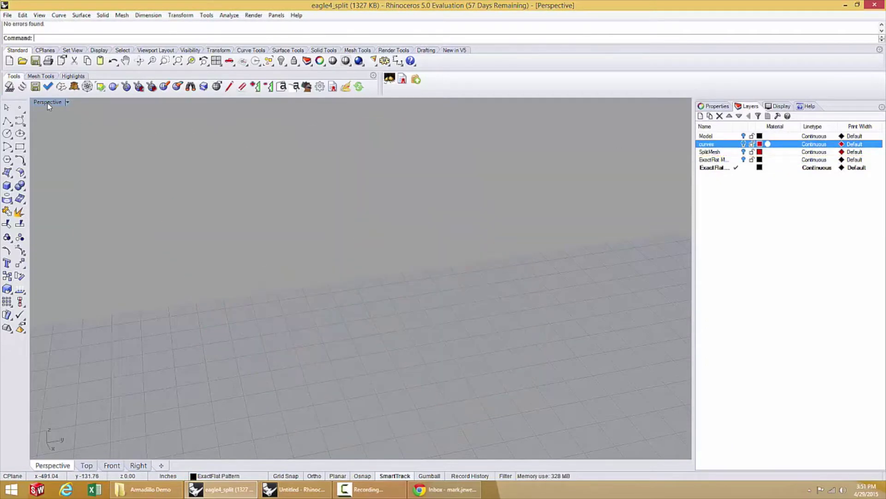
Show the flattened pattern pieces in a maximized Top view with the Rendered display mode
double_click(49, 106)
double_click(39, 103)
scroll(300, 193, "down", 15)
right_click_drag(339, 197, 367, 268)
left_click(45, 106)
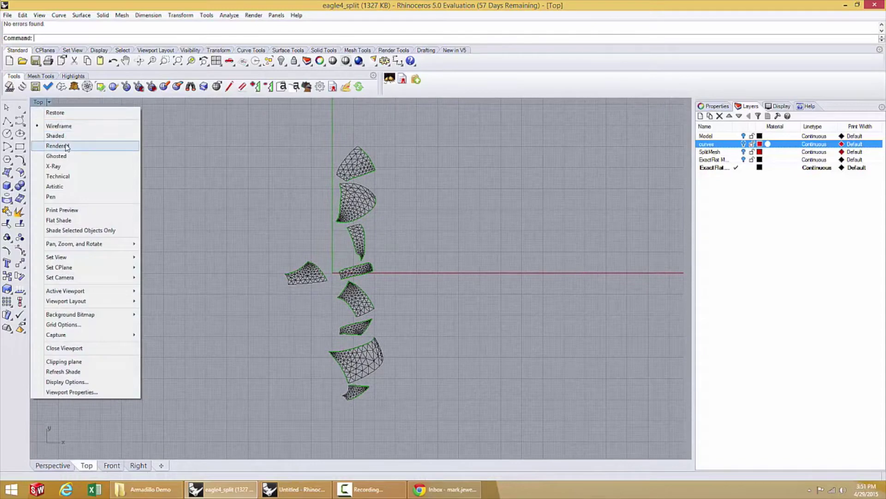
left_click(46, 144)
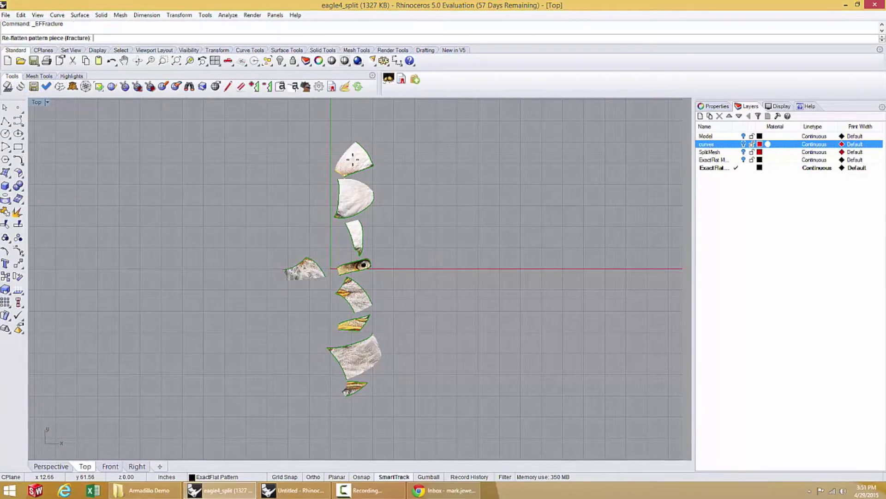
Re-flatten the pattern pieces with the Fracture command, including the large feather pieces, the beak piece and the separate throat piece
left_click(353, 159)
left_click(356, 192)
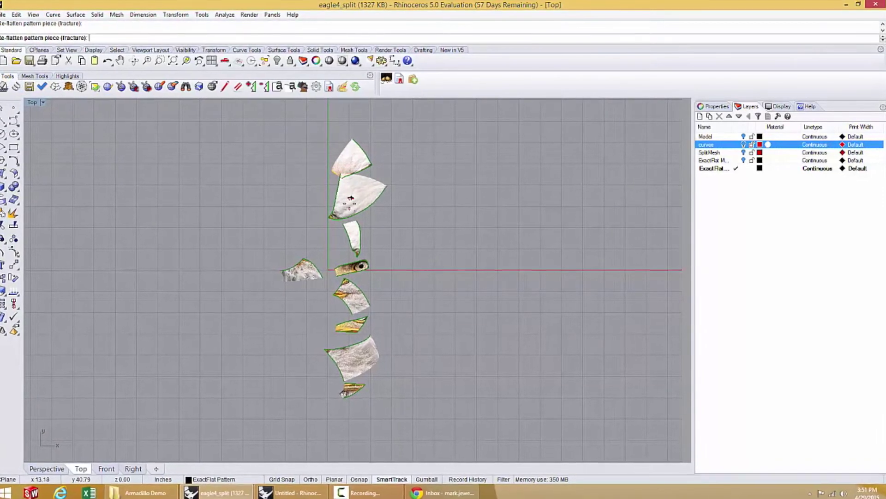
left_click(356, 234)
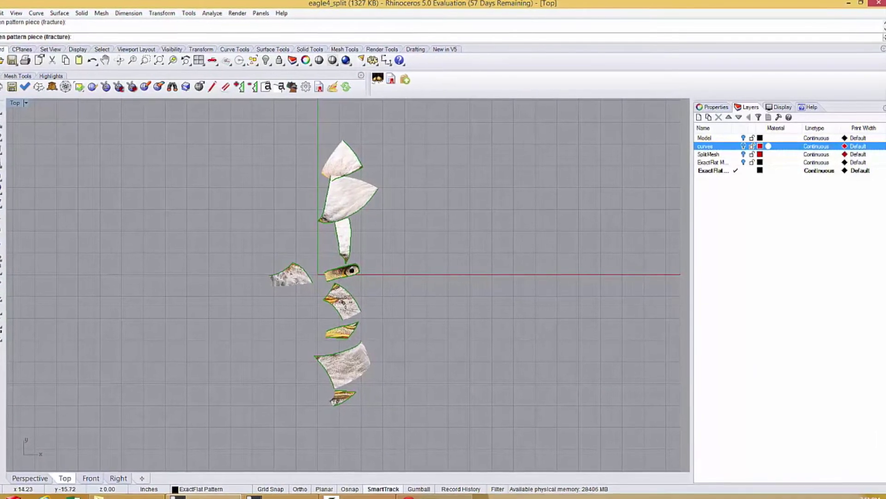
left_click(335, 370)
left_click(336, 403)
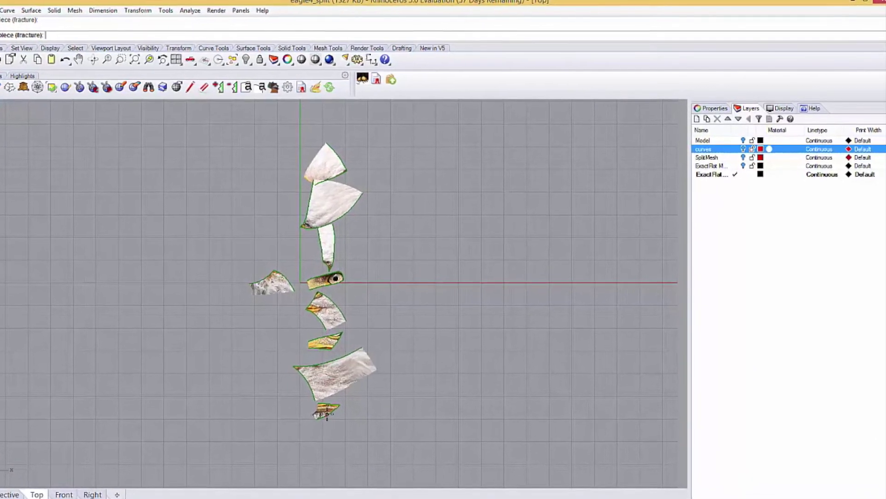
left_click(257, 290)
key("Return")
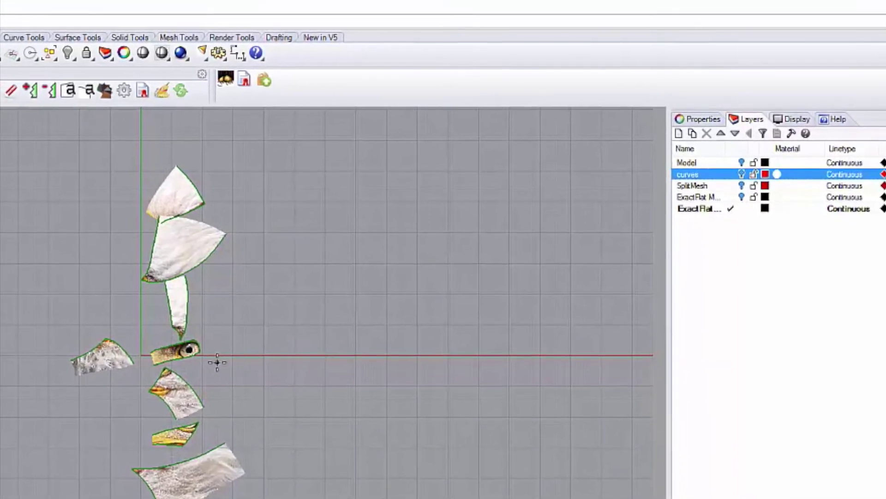
Run the spring optimization on all pattern pieces with Cotton 1 as the single material and the default algorithm settings
right_click(237, 352)
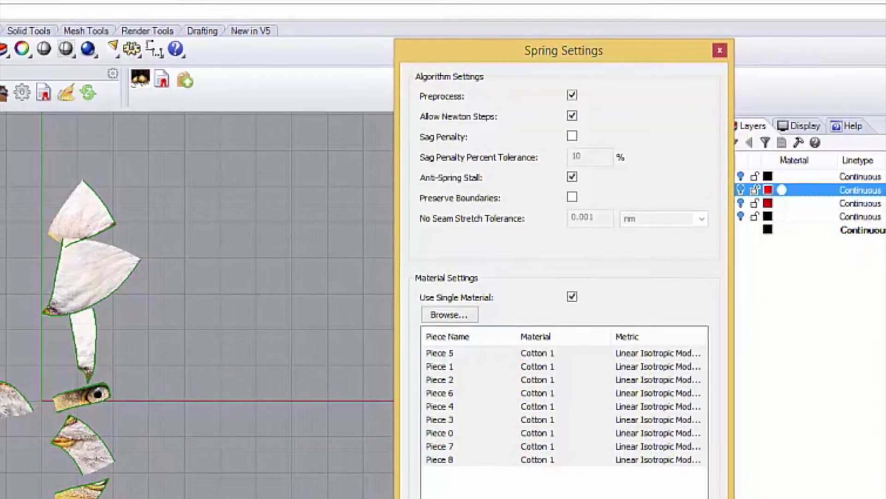
left_click(631, 497)
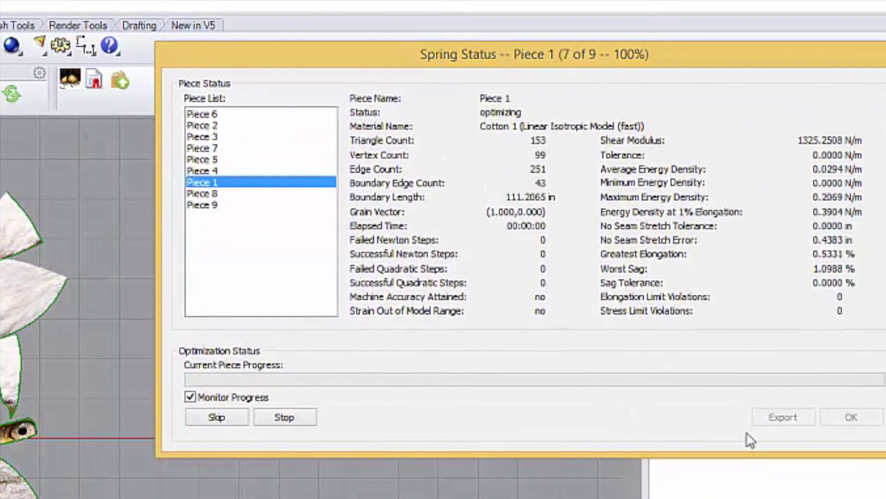
left_click(853, 421)
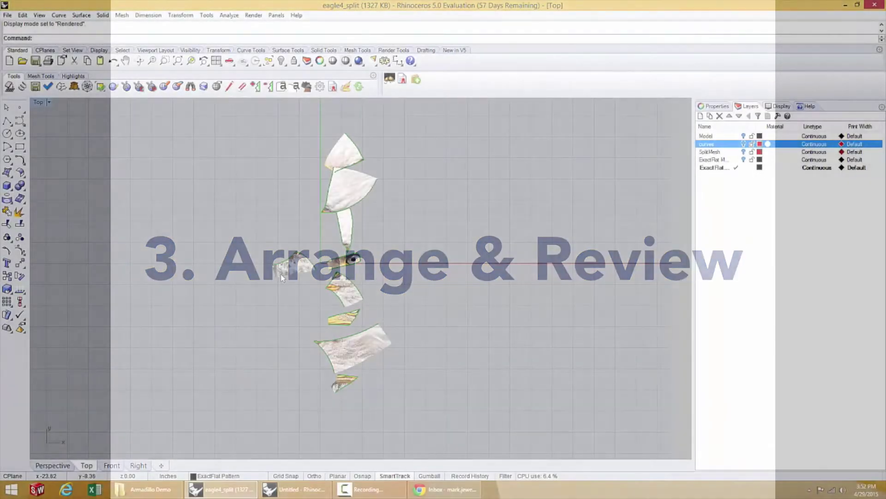
Move the separate throat piece away from the others and attach the neighboring pieces one after another along their shared cuts
left_click_drag(281, 274, 148, 342)
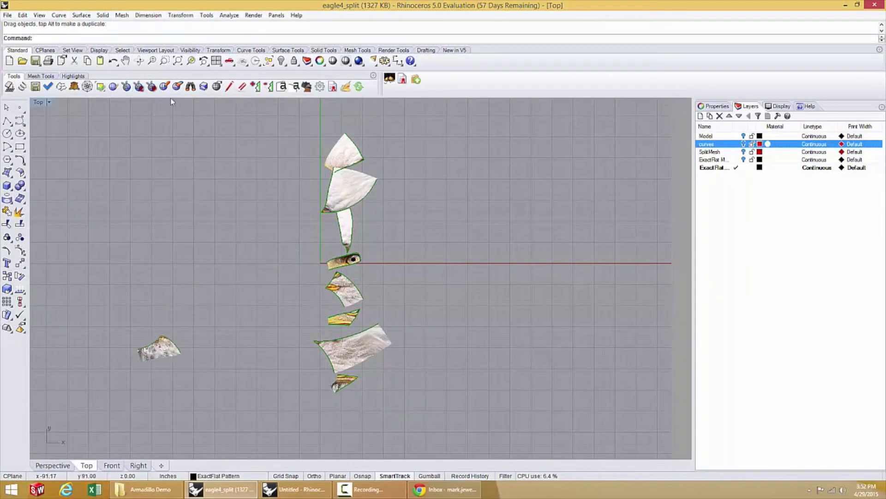
left_click(191, 87)
left_click(183, 349)
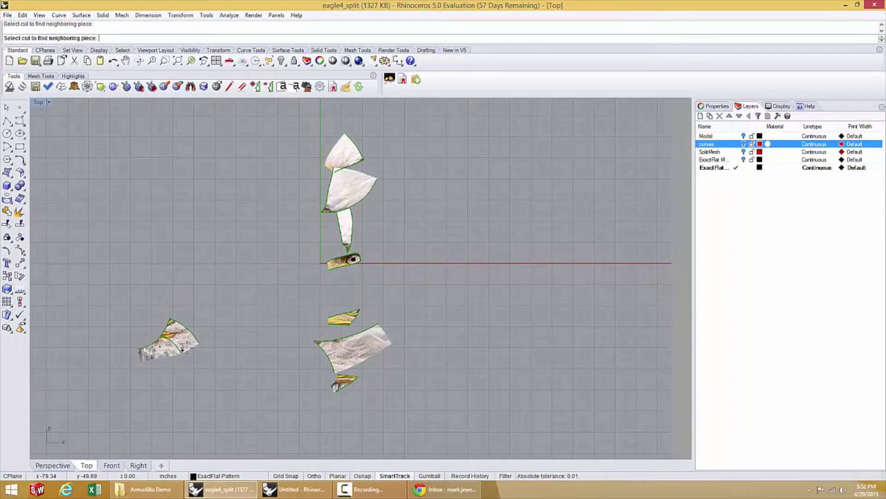
left_click(198, 341)
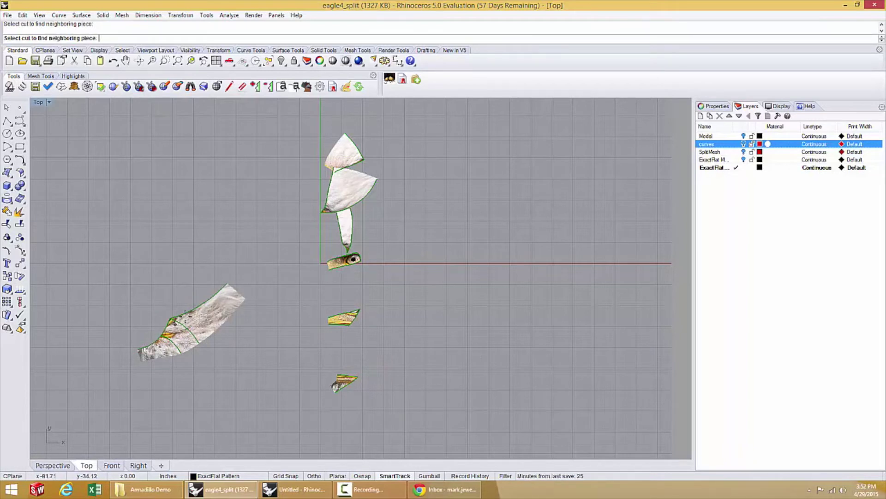
left_click(222, 283)
left_click(186, 267)
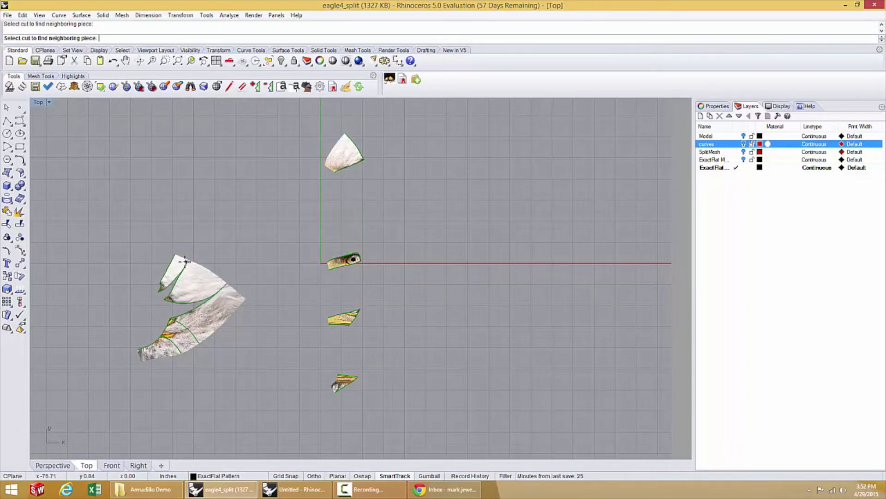
left_click(162, 252)
left_click(134, 259)
left_click(130, 268)
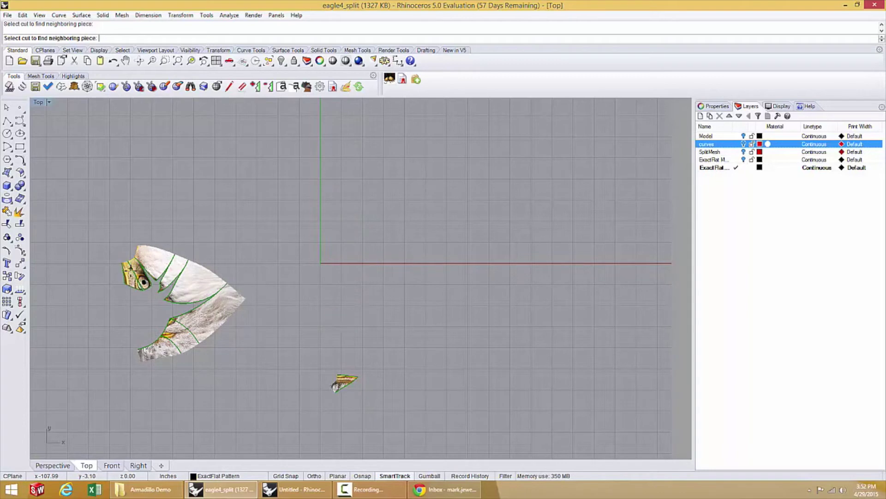
left_click(121, 280)
right_click(107, 284)
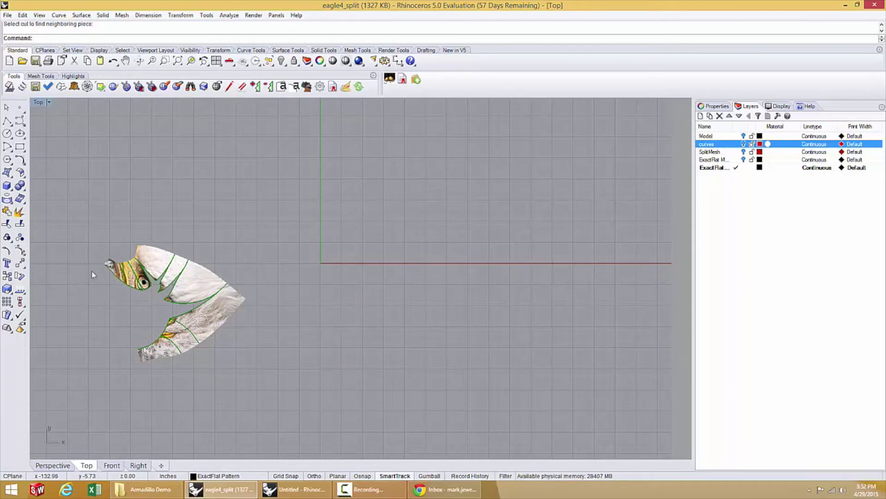
Spread the joined pattern pieces slightly apart, leaving gaps between neighbors
left_click_drag(114, 266, 100, 312)
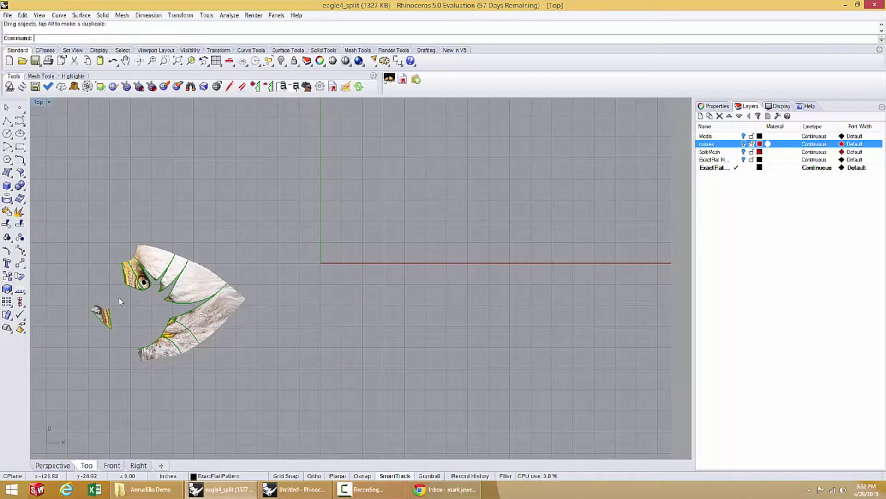
left_click_drag(128, 280, 138, 295)
left_click_drag(147, 263, 165, 272)
mouse_move(156, 355)
left_mouse_down()
mouse_move(132, 375)
mouse_move(164, 361)
left_mouse_up()
left_click_drag(196, 321, 203, 335)
left_click_drag(172, 264, 171, 267)
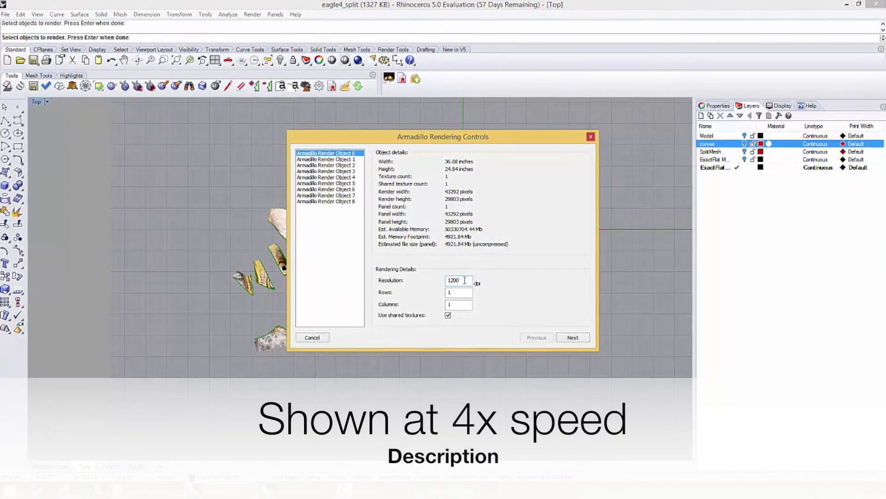
Set the rendering resolution of Armadillo Render Objects 0 to 8 to 300 dpi each and continue to the texture settings
type("300")
left_click_drag(465, 280, 418, 285)
left_click(325, 159)
type("300")
left_click(326, 165)
type("300")
left_click(325, 170)
type("300")
left_click(325, 177)
type("300")
left_click(325, 183)
type("300")
left_click(328, 188)
type("300")
left_click(337, 195)
type("300300")
left_click(580, 361)
Set the texture's conversion method to None, choose the output file type, and render all pieces to the Armadillo Demo folder
left_click(295, 193)
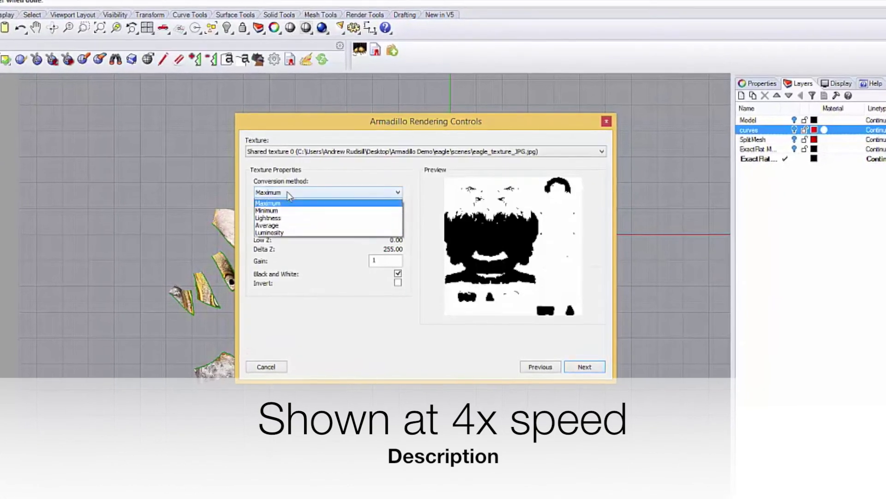
left_click(268, 204)
left_click(587, 373)
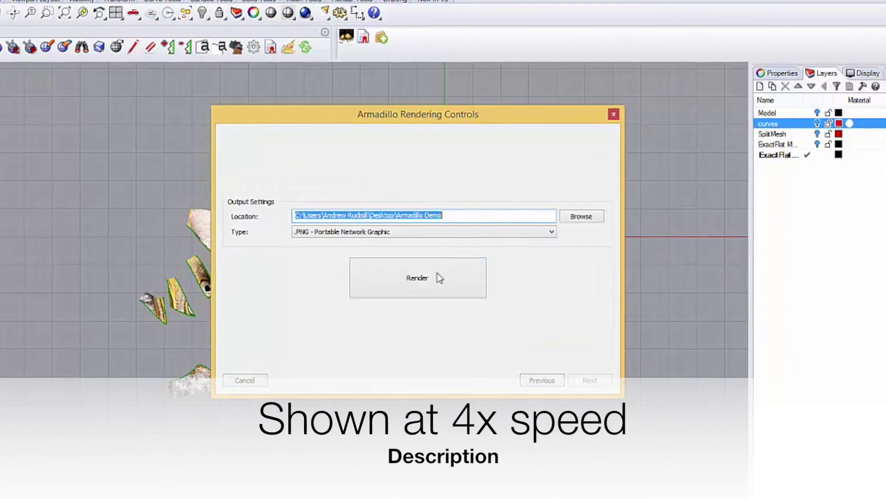
left_click(458, 215)
left_click(351, 231)
left_click(333, 262)
left_click(407, 289)
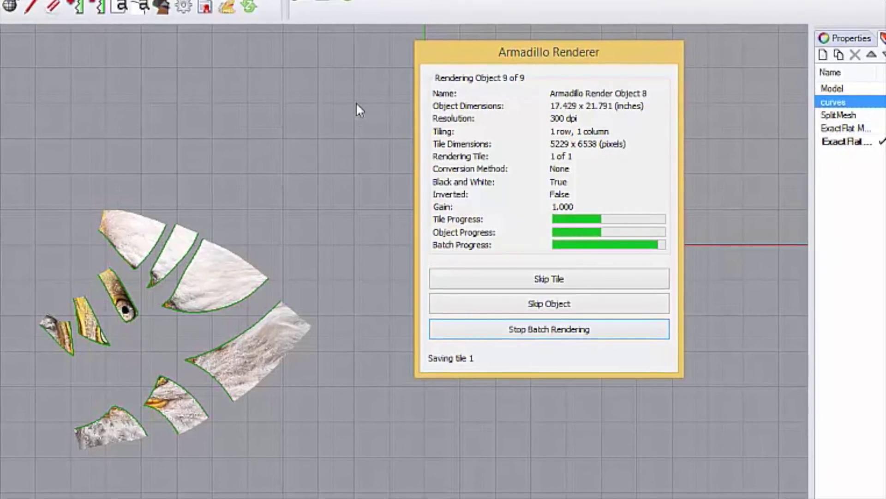
Open the first rendered piece image in Windows Photo Viewer and browse through the rendered pieces to inspect their quality
left_click(411, 497)
double_click(423, 278)
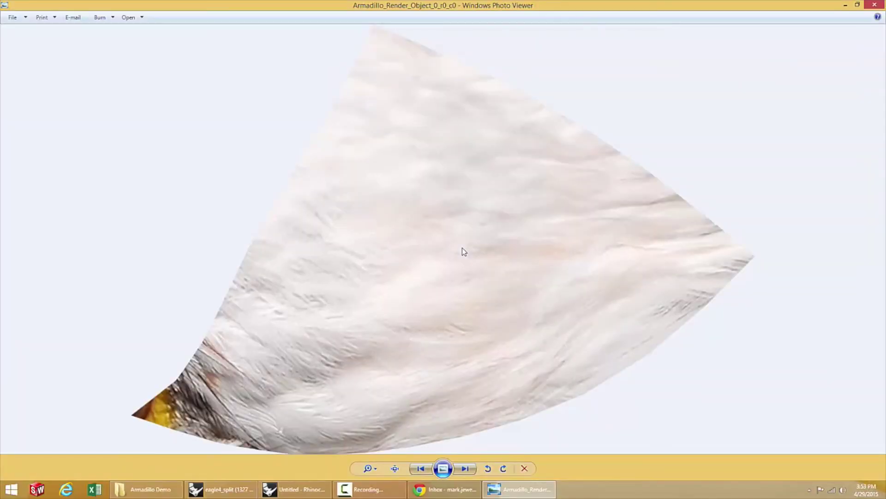
key("Right")
key("Right")
key("Right")
key("Right")
key("Right")
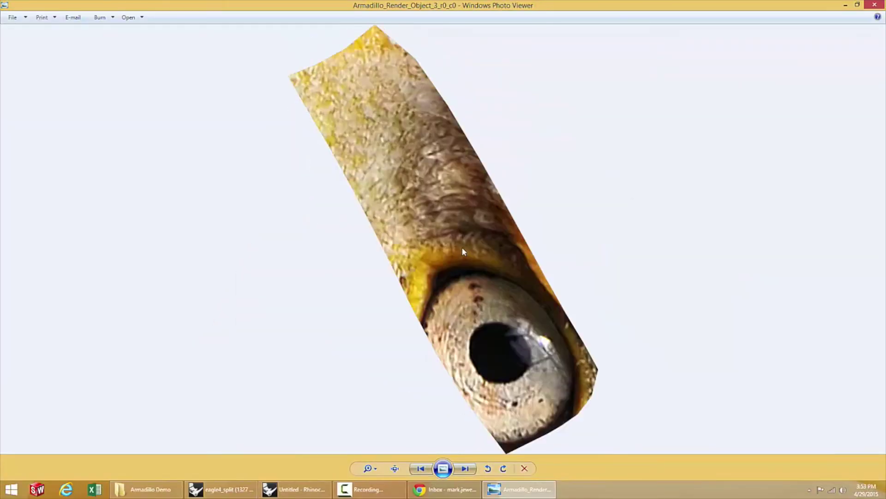
key("Right")
key("Right")
key("Right")
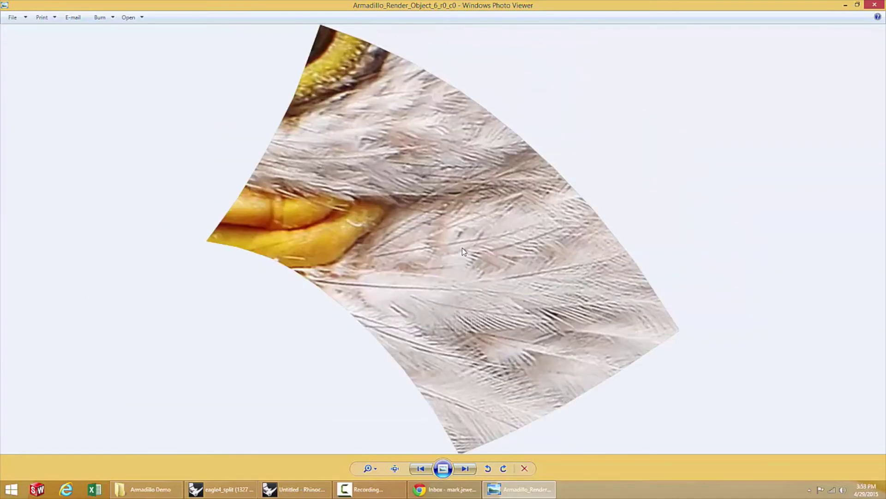
key("Right")
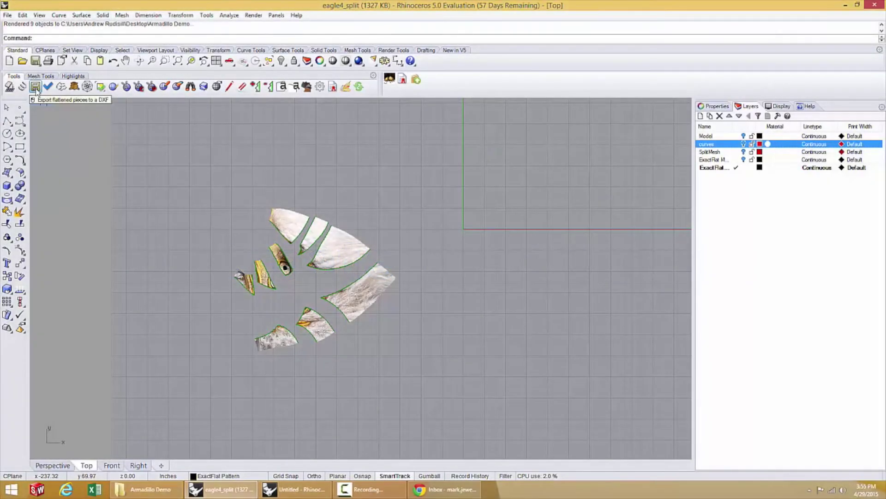
Export the flattened pieces to a DXF file named "eagle head" in the Armadillo Demo folder
left_click(36, 87)
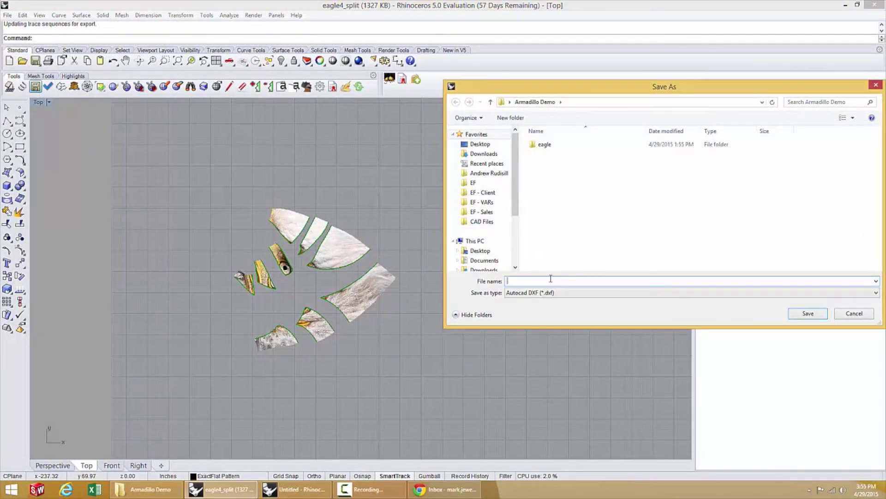
type("eag")
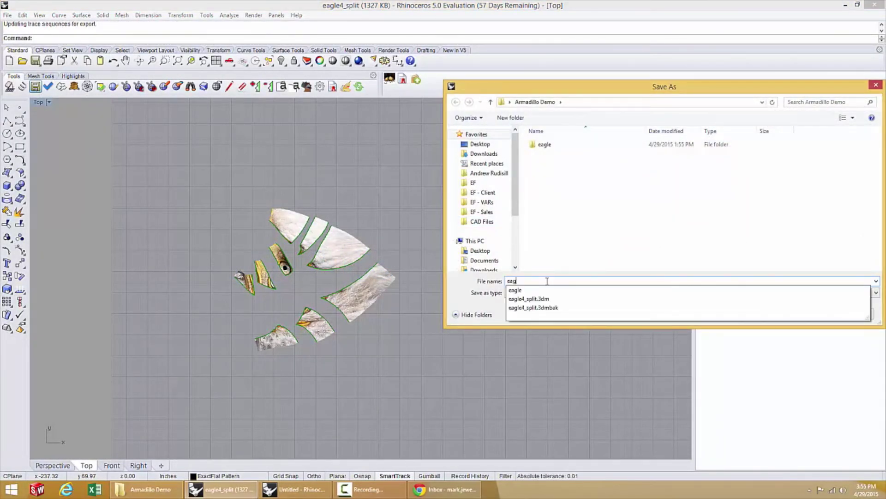
type("le head")
key("Return")
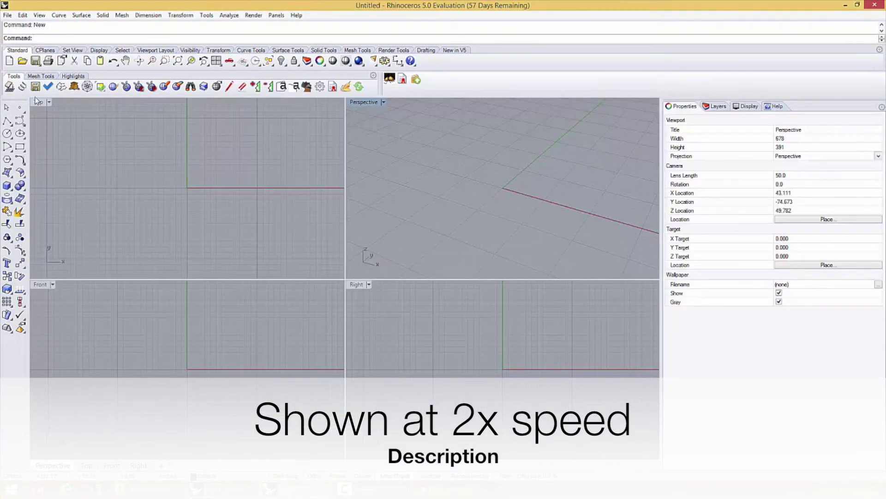
Open the "eagle head" DXF in the untitled Rhinoceros window and fit all outlines in a maximized Top view
left_click(23, 62)
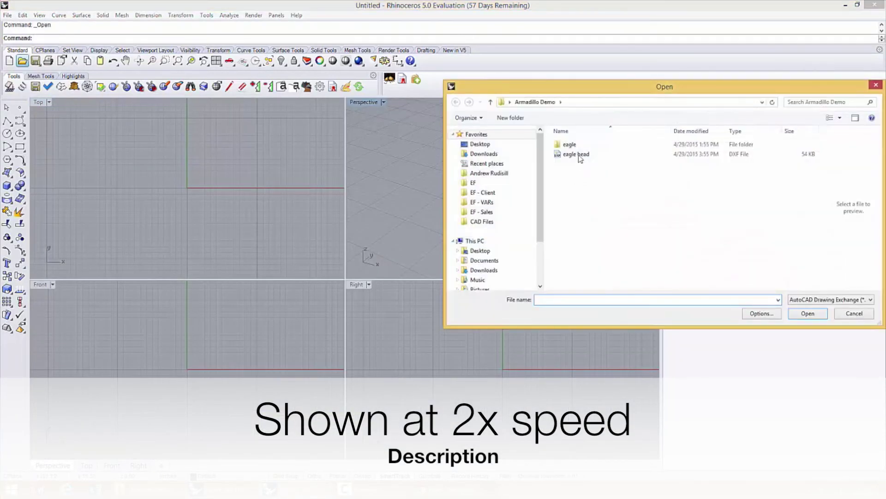
double_click(578, 157)
left_click(412, 337)
left_click(204, 172)
scroll(204, 172, "up", 1)
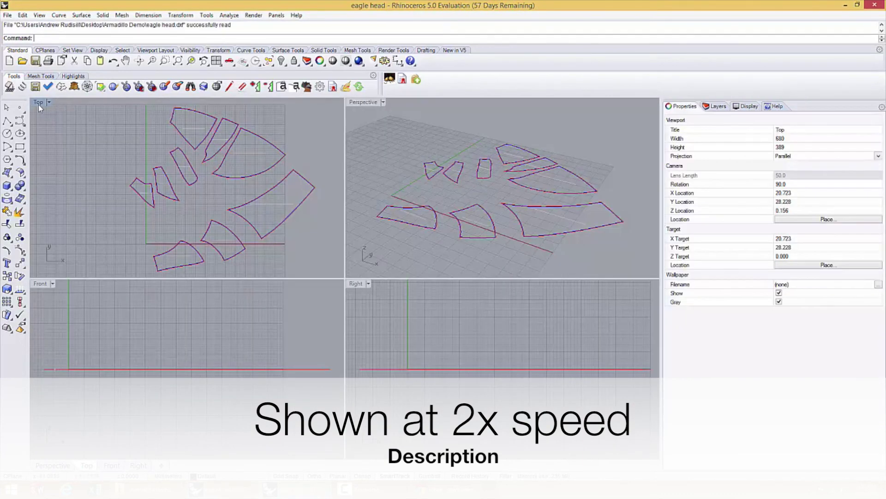
double_click(38, 103)
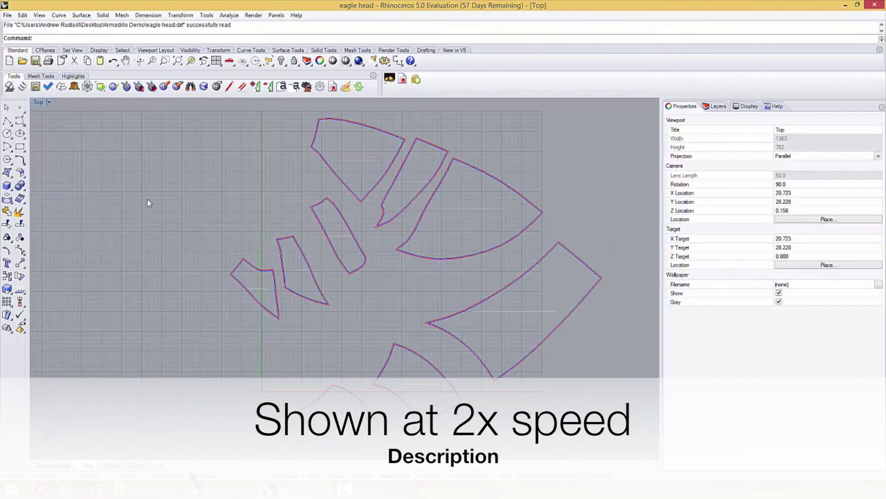
type("Zoom")
key("Return")
type("e")
key("Return")
Zoom the eagle4_split model to its extents and compare its textured pieces with the exported DXF outlines in the other Rhinoceros window
left_click(212, 494)
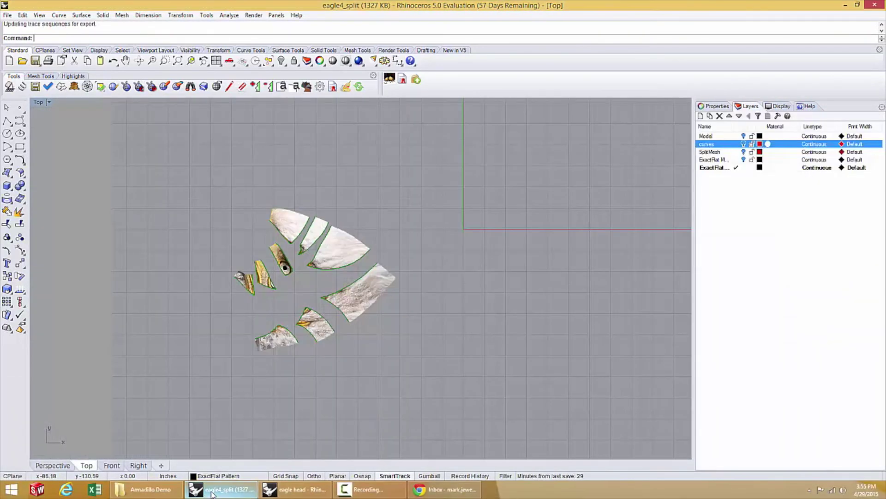
type("Zoom")
key("Return")
type("ex")
key("Return")
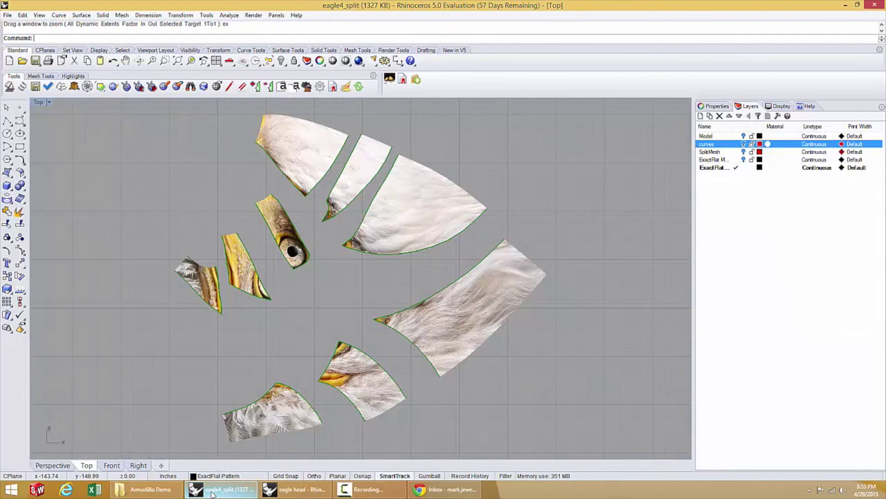
left_click(299, 494)
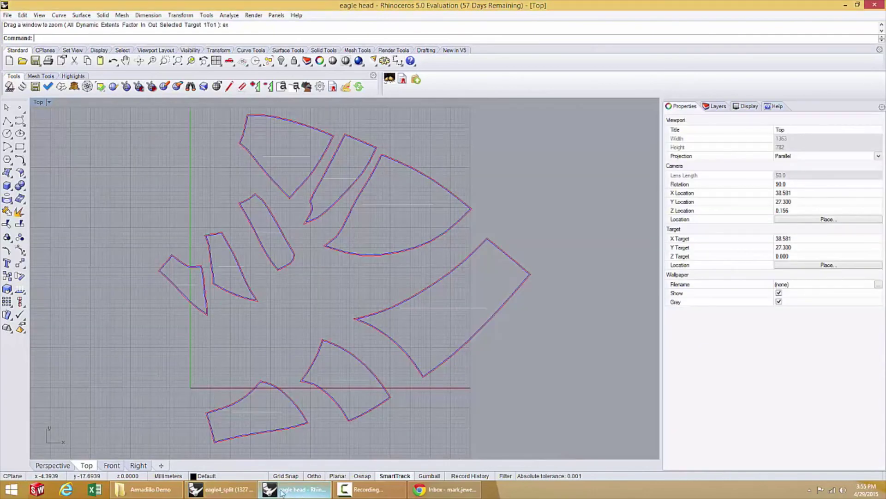
left_click(245, 494)
left_click(280, 495)
left_click(243, 495)
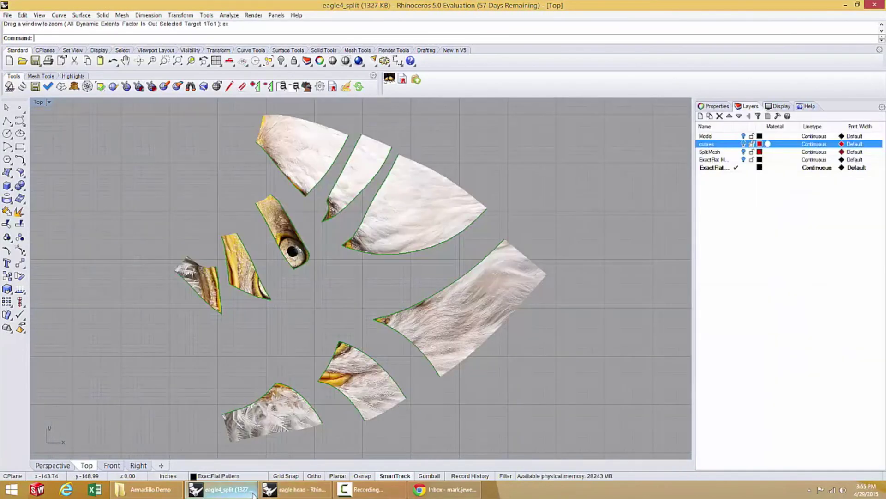